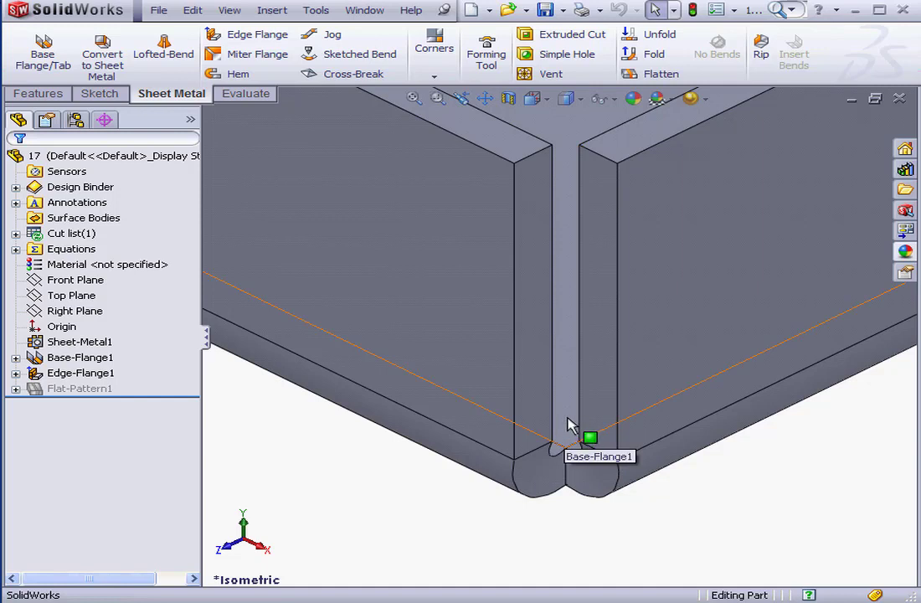
Start a Closed Corner feature from the Corners list and clear the initially picked face
{"action": "left_click", "coordinate": [434, 77]}
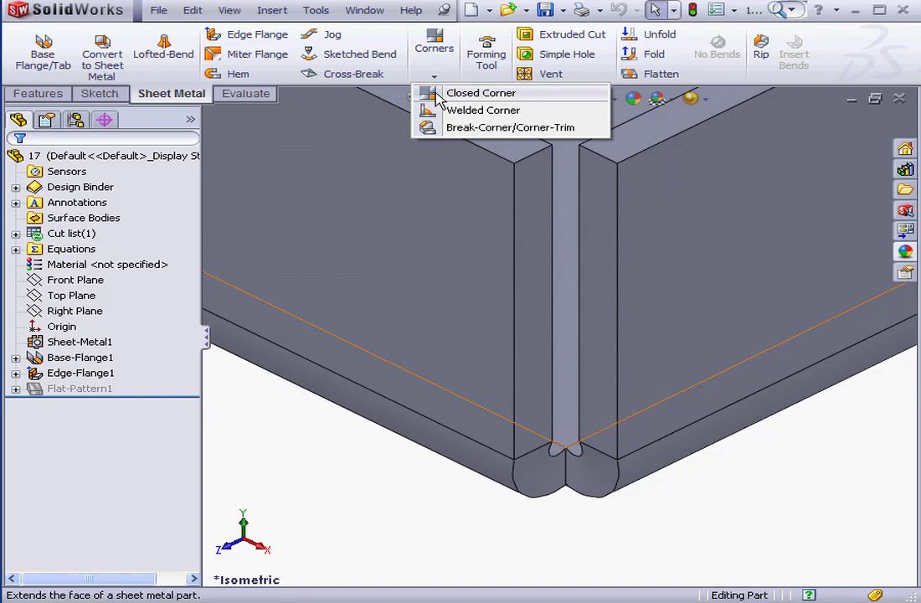
{"action": "left_click", "coordinate": [481, 93]}
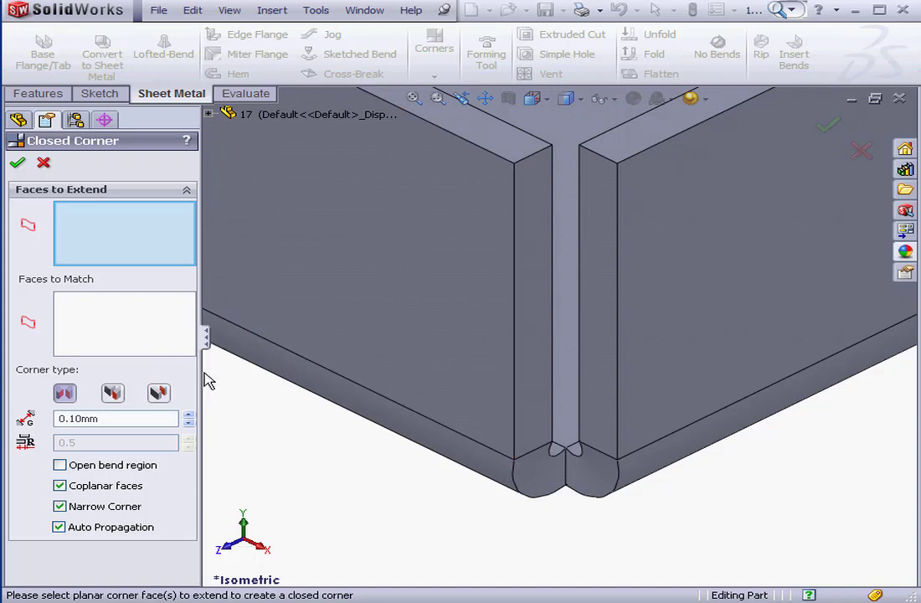
{"action": "left_click", "coordinate": [537, 343]}
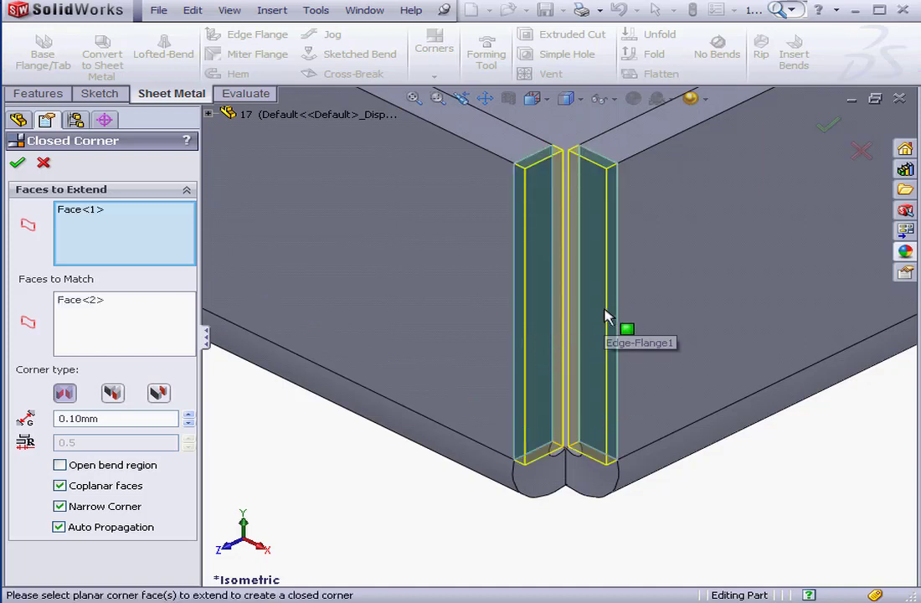
{"action": "right_click", "coordinate": [97, 217]}
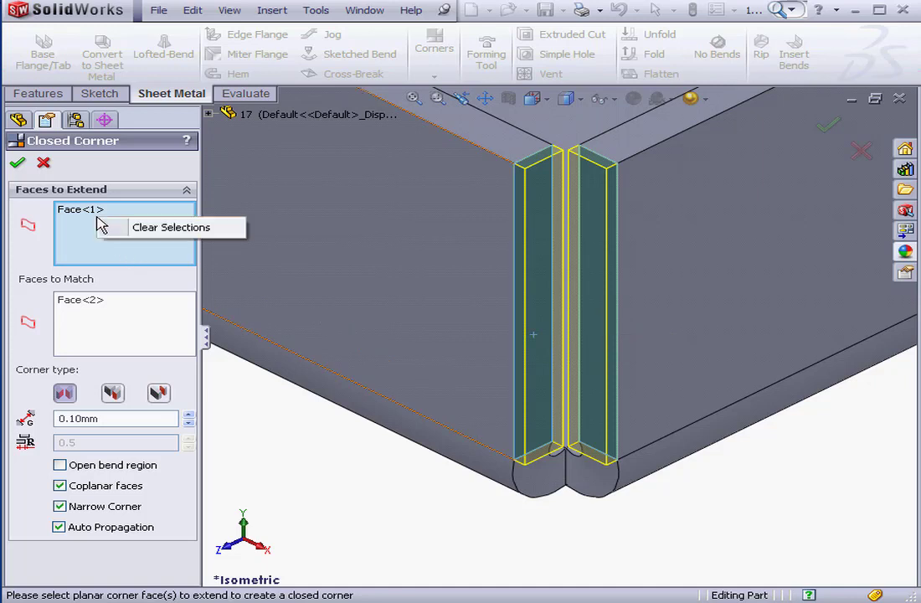
{"action": "left_click", "coordinate": [138, 229]}
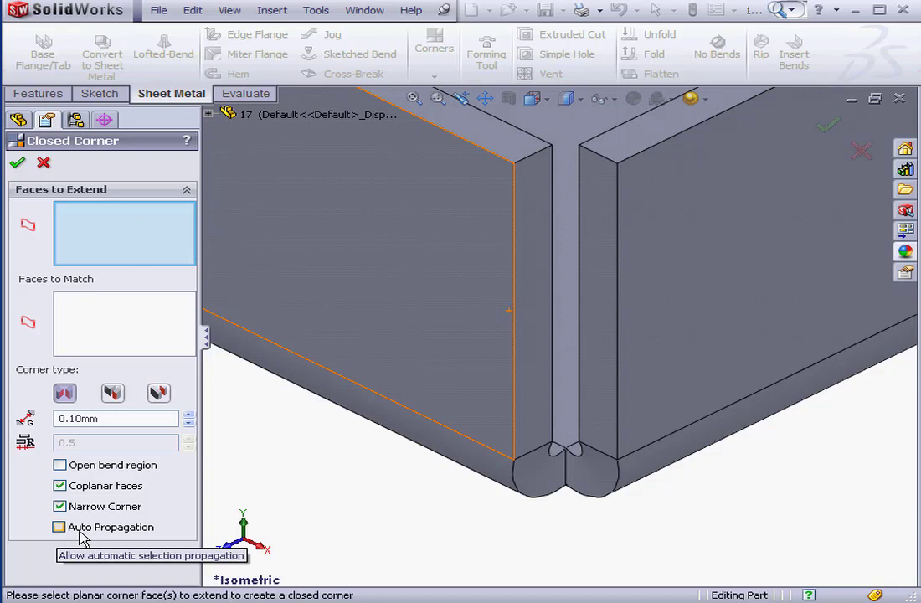
Set the left flange's narrow end face to extend and the right flange's end face to match
{"action": "left_click", "coordinate": [534, 362]}
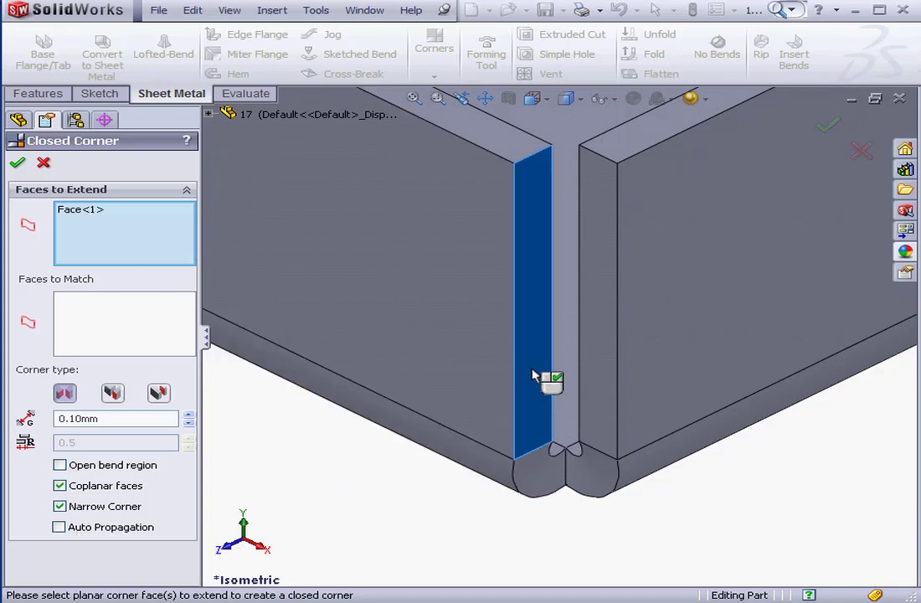
{"action": "left_click", "coordinate": [149, 319]}
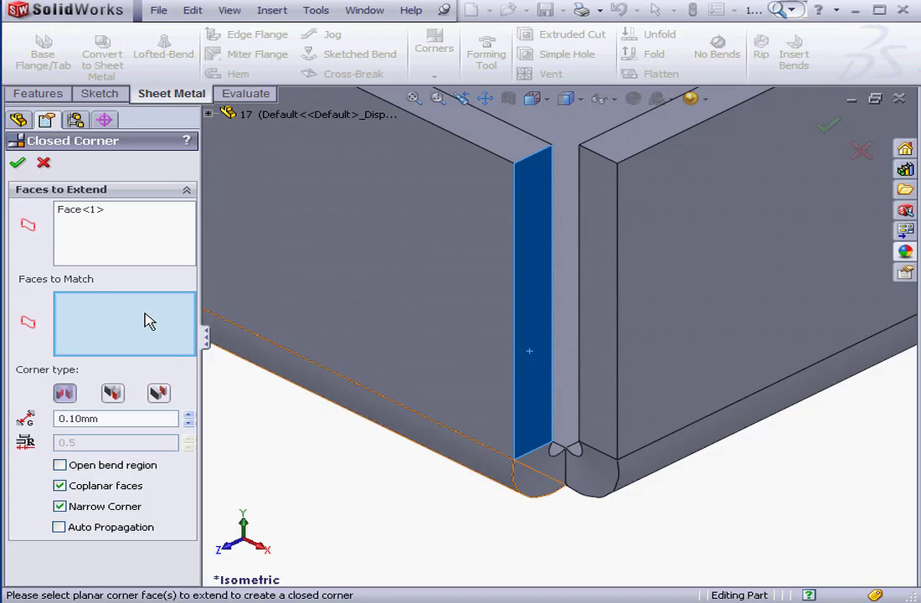
{"action": "left_click", "coordinate": [610, 331]}
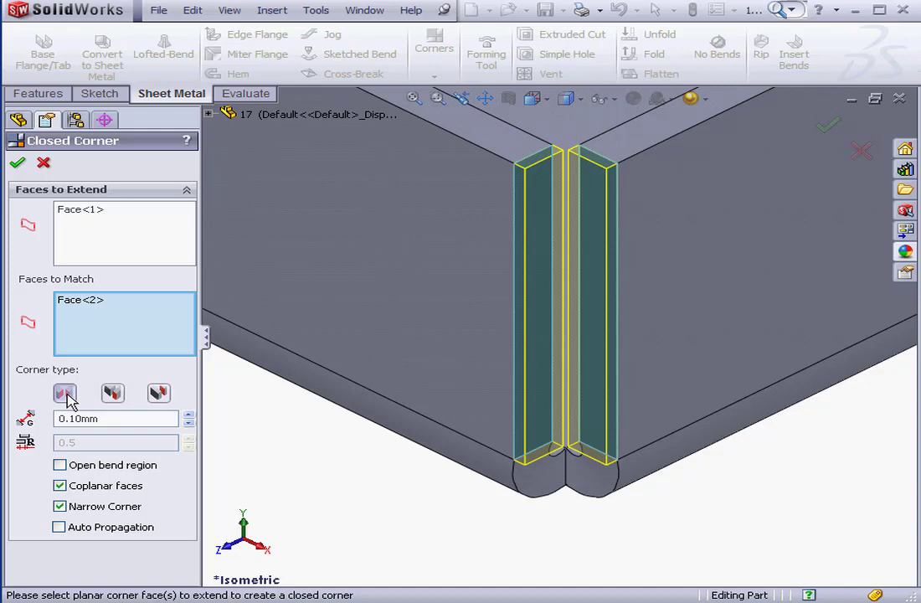
Preview overlap, underlap and butt corner types, then set the corner gap to 0.20mm
{"action": "left_click", "coordinate": [113, 394]}
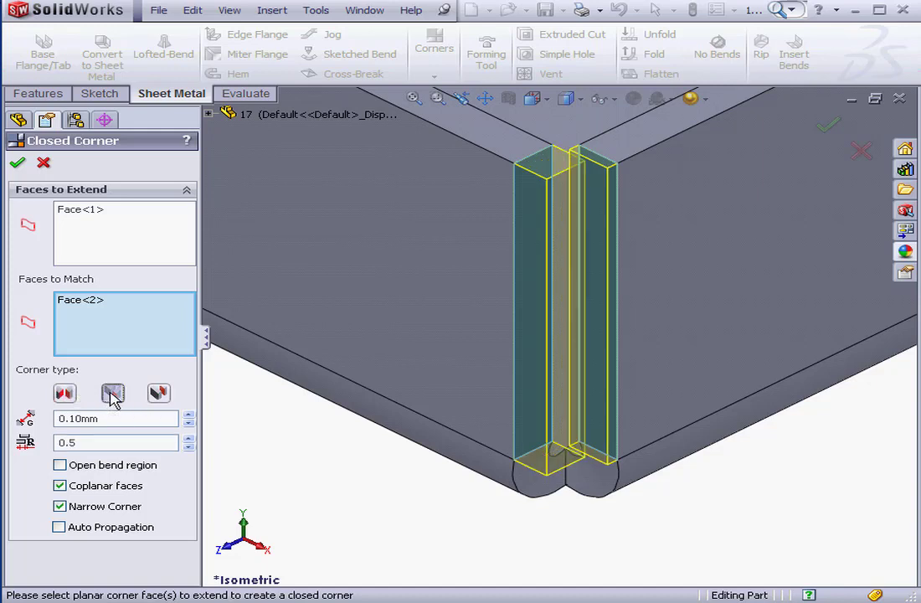
{"action": "left_click", "coordinate": [159, 394]}
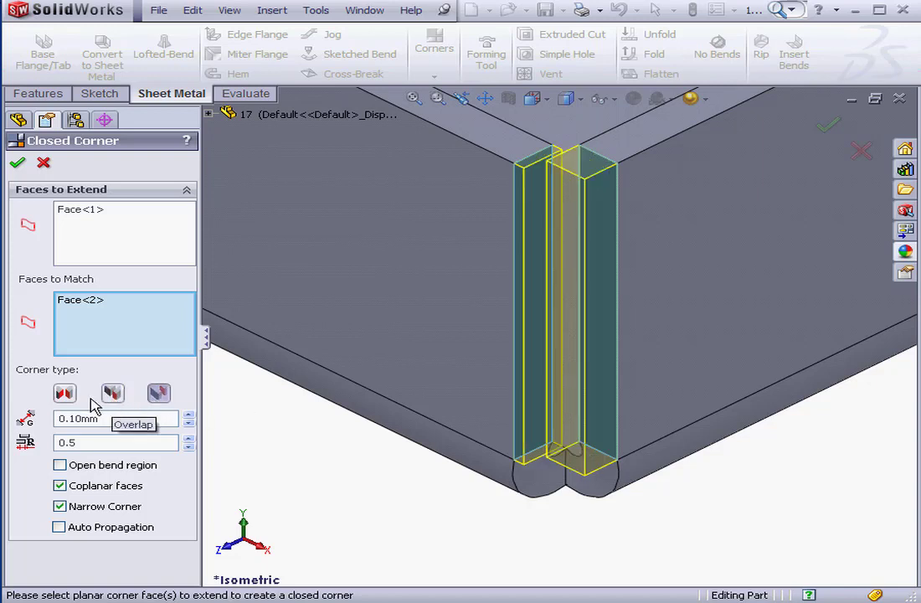
{"action": "left_click", "coordinate": [64, 395]}
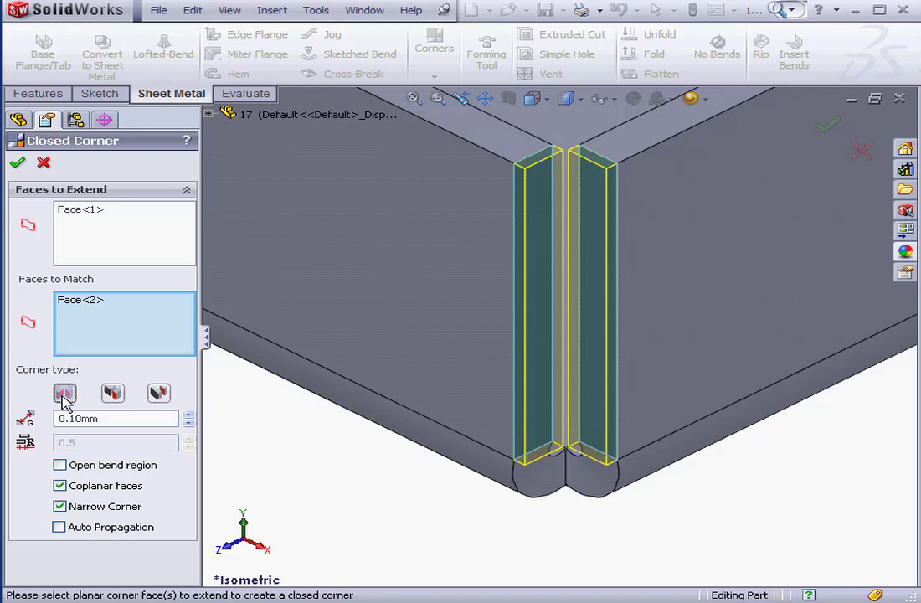
{"action": "left_click_drag", "start_coordinate": [102, 418], "coordinate": [75, 418]}
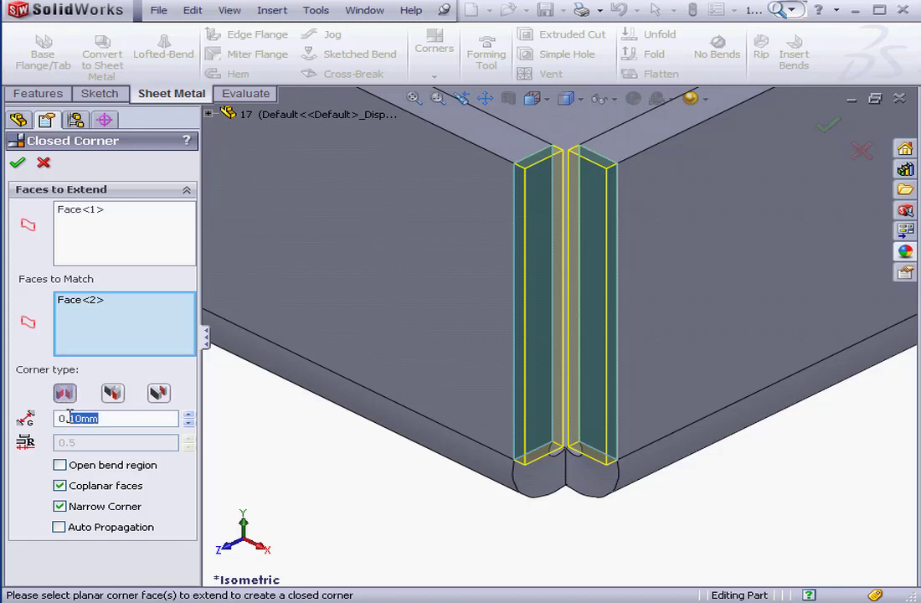
{"action": "type", "text": "2"}
{"action": "key", "text": "Return"}
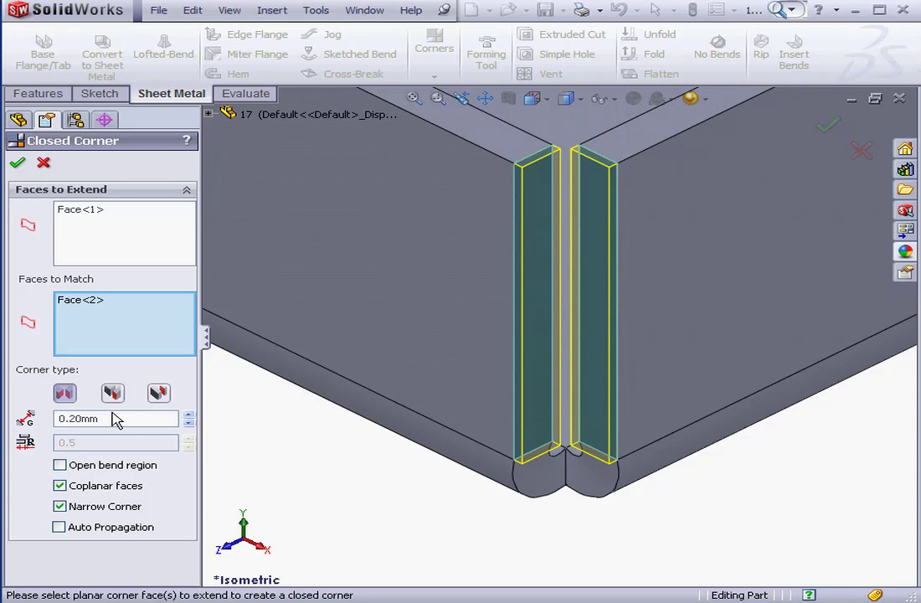
Switch the corner type to overlap with an overlap ratio of 1
{"action": "left_click", "coordinate": [112, 393]}
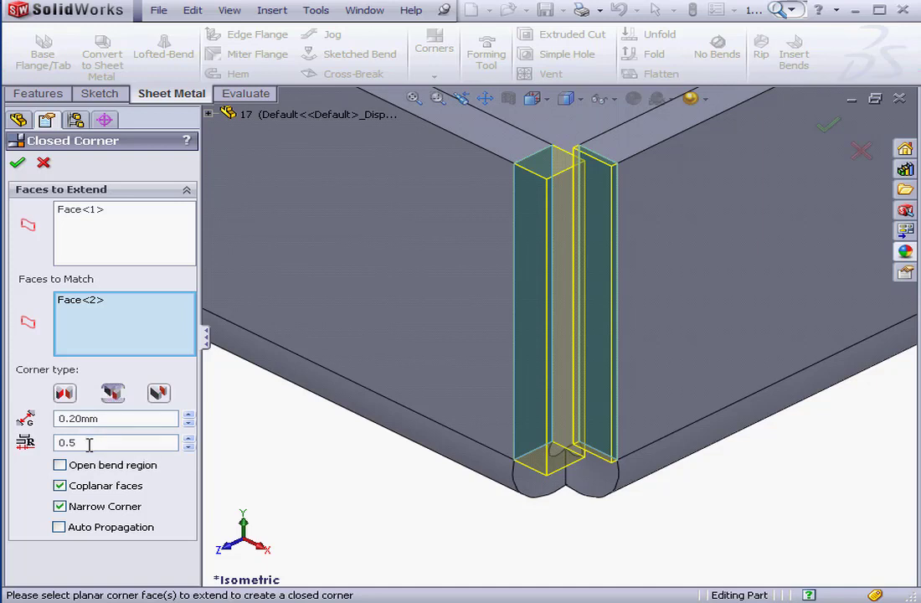
{"action": "left_click_drag", "start_coordinate": [89, 442], "coordinate": [41, 441]}
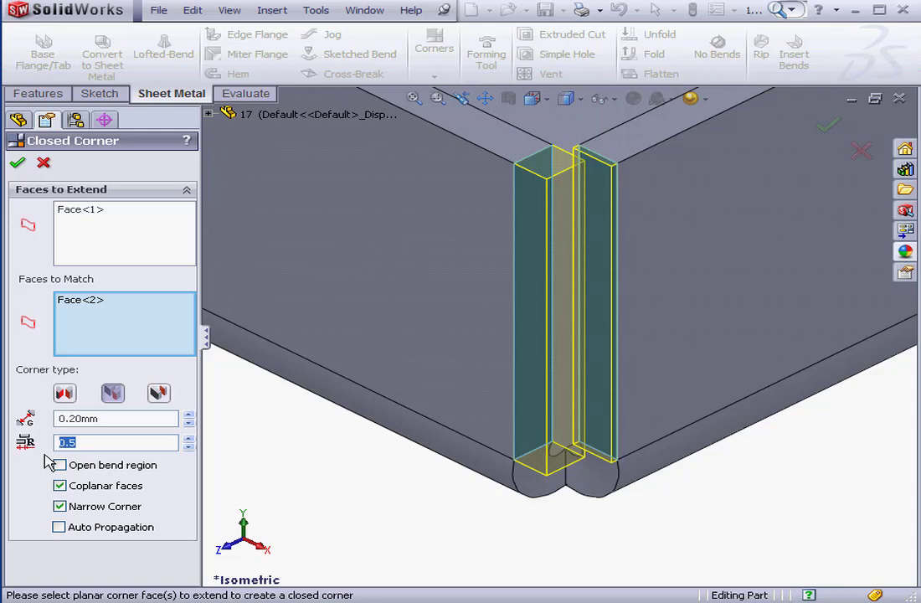
{"action": "type", "text": "0"}
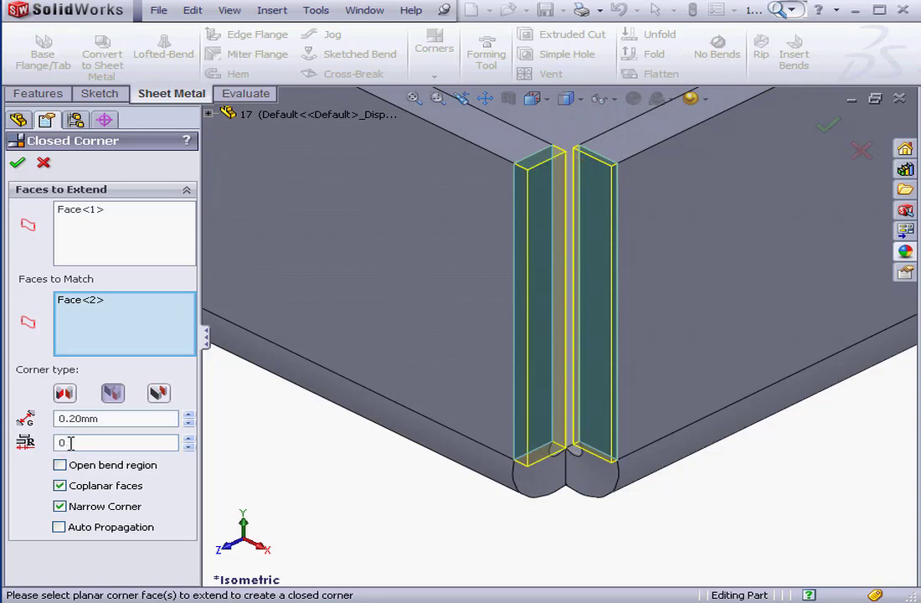
{"action": "left_click_drag", "start_coordinate": [72, 443], "coordinate": [54, 442]}
{"action": "type", "text": "1"}
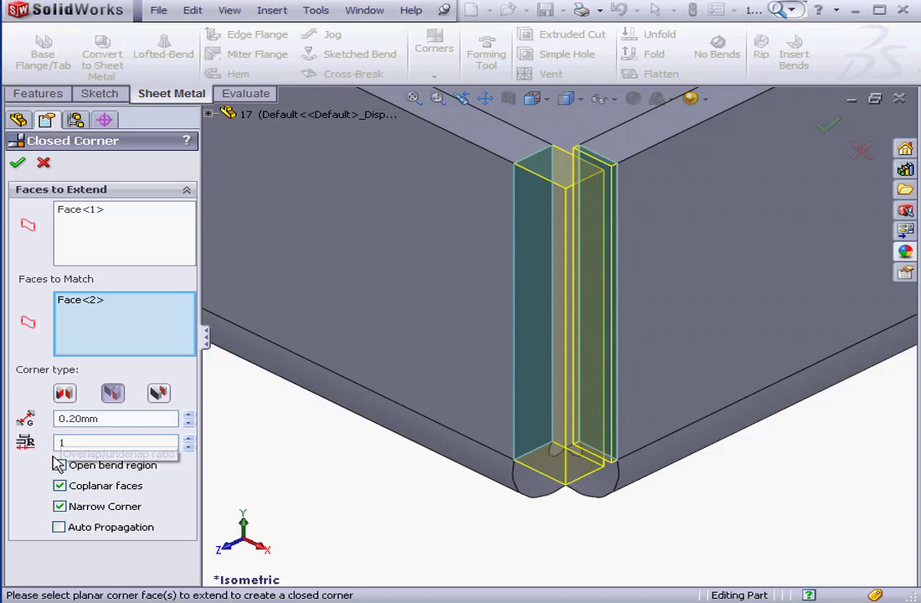
Leave Open bend region off and create Closed Corner1
{"action": "left_click", "coordinate": [59, 466]}
{"action": "left_click", "coordinate": [60, 468]}
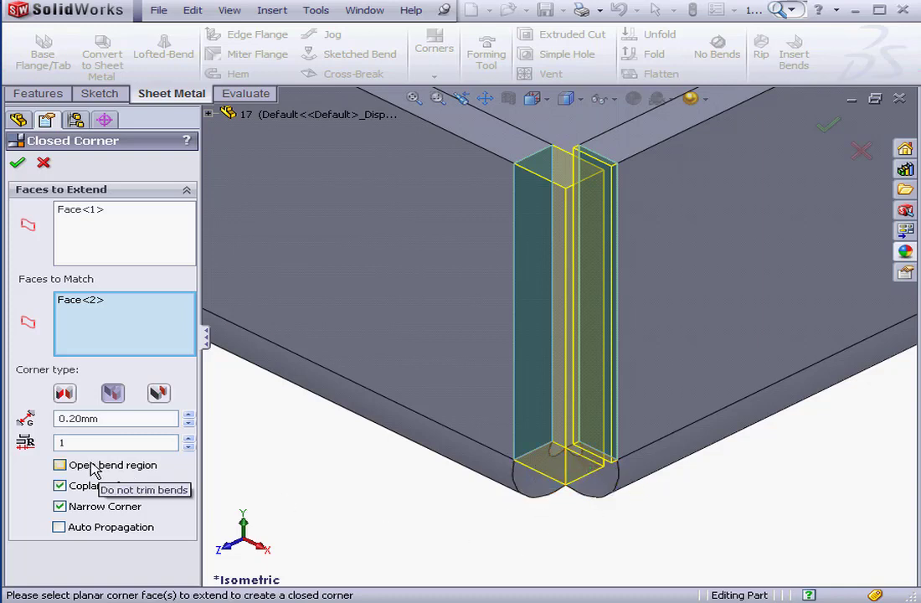
{"action": "left_click", "coordinate": [17, 163]}
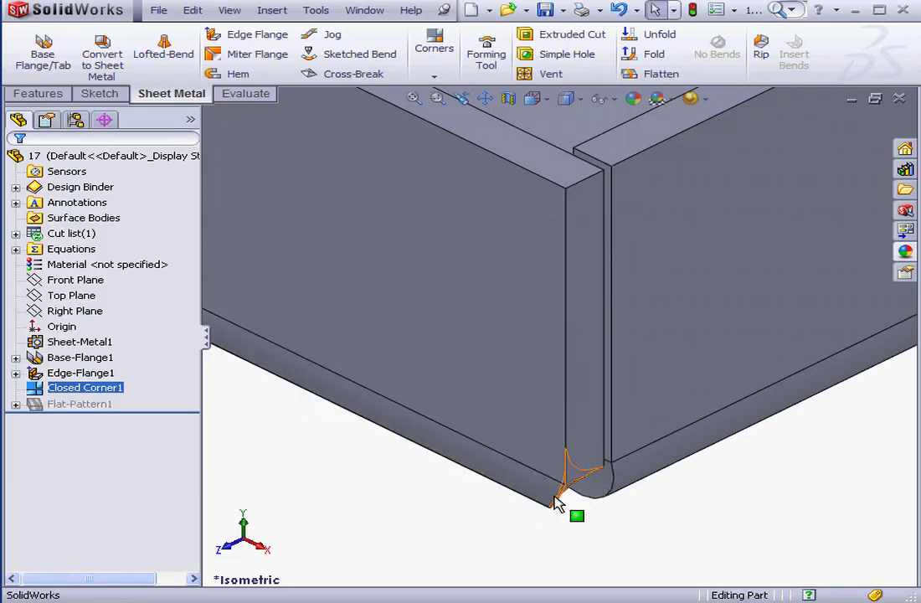
Edit Closed Corner1 to use an open bend region and apply it
{"action": "right_click", "coordinate": [84, 389]}
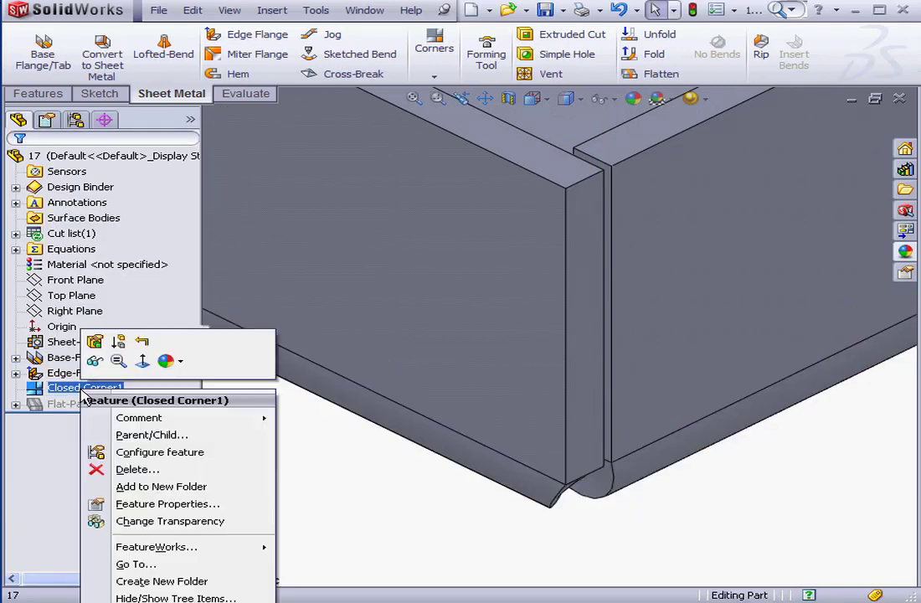
{"action": "left_click", "coordinate": [94, 341]}
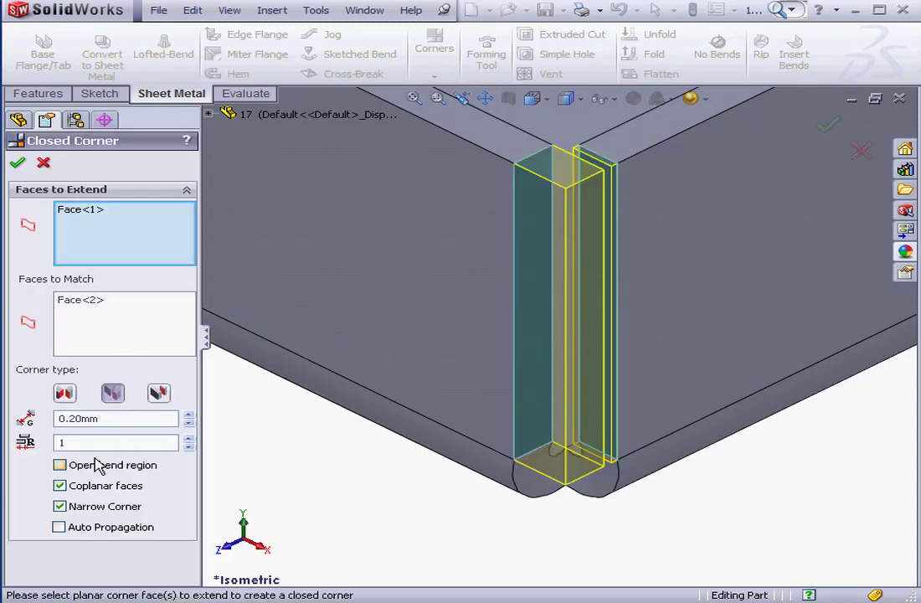
{"action": "left_click", "coordinate": [61, 466]}
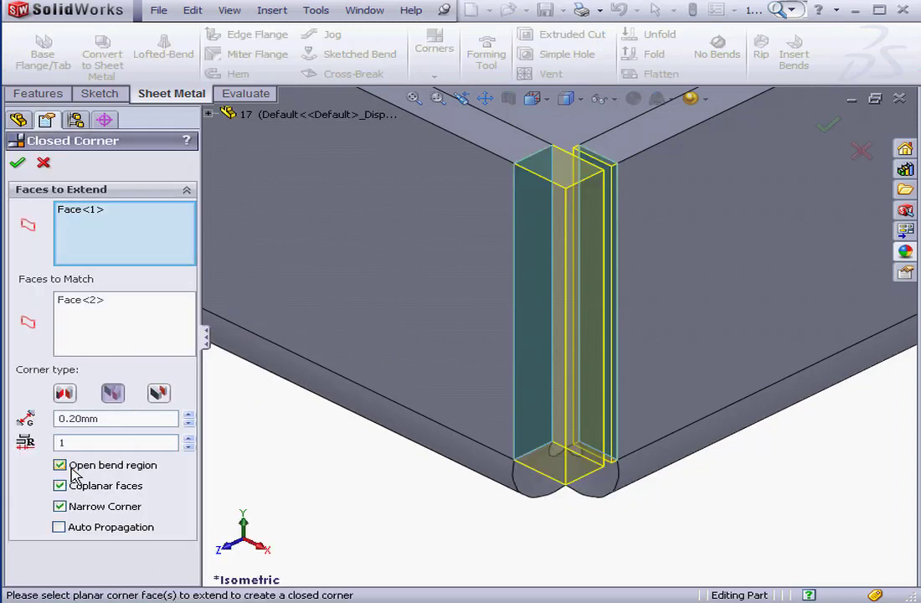
{"action": "left_click", "coordinate": [17, 163]}
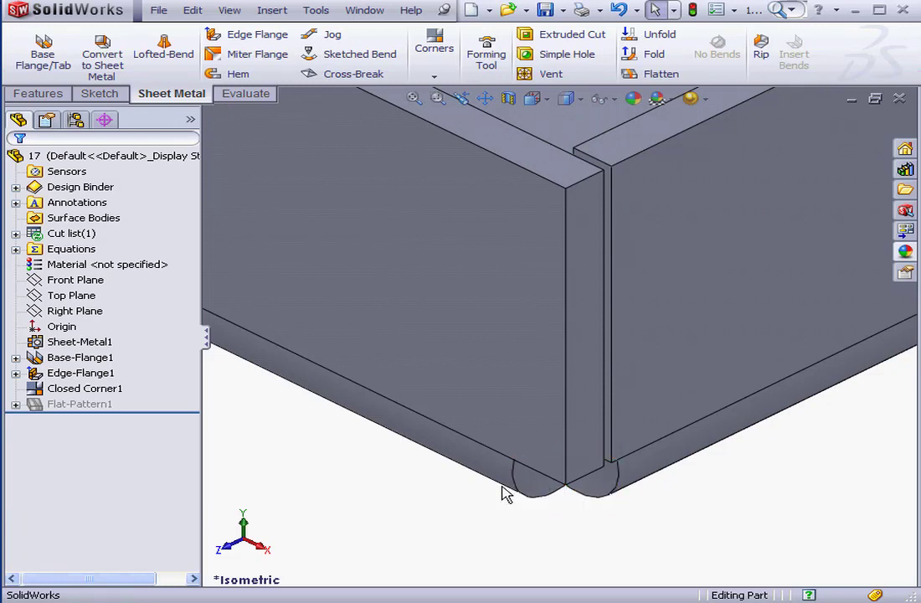
Reopen Closed Corner1 for editing and toggle Coplanar faces off and back on
{"action": "left_click", "coordinate": [83, 391]}
{"action": "right_click", "coordinate": [84, 396]}
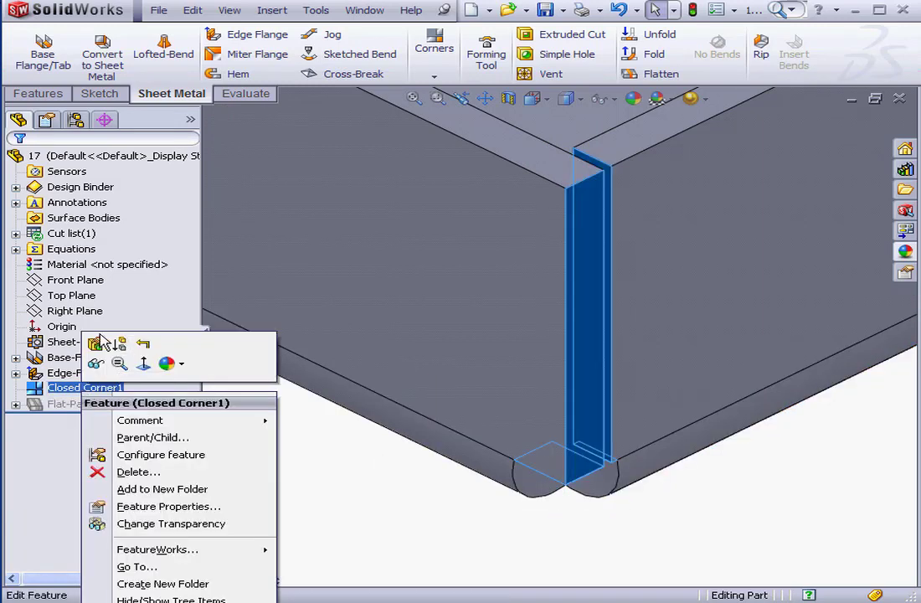
{"action": "left_click", "coordinate": [97, 343]}
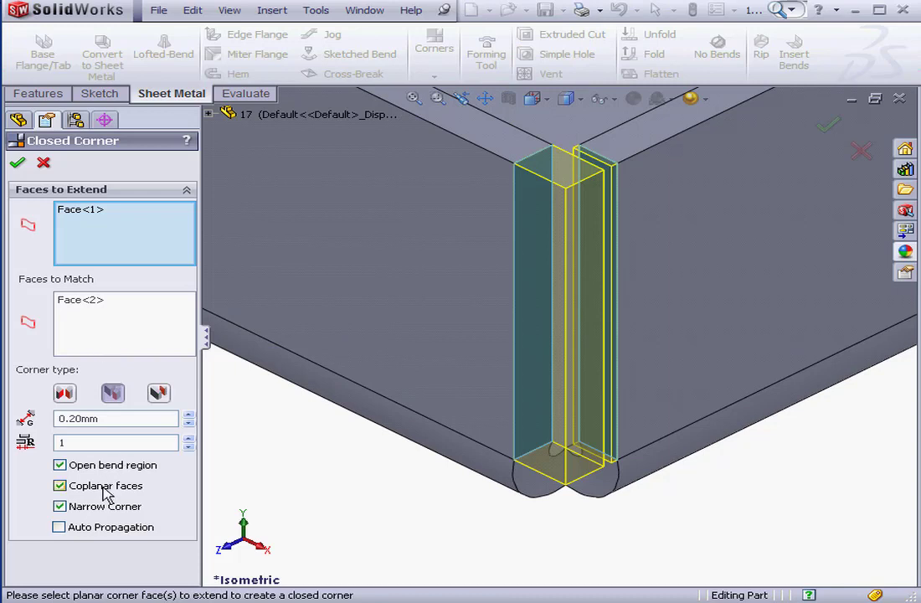
{"action": "left_click", "coordinate": [60, 486]}
{"action": "left_click", "coordinate": [60, 486]}
Apply the closed corner edit, then change Edge-Flange1's angle from 90° to 70°
{"action": "left_click", "coordinate": [17, 162]}
{"action": "left_click", "coordinate": [98, 376]}
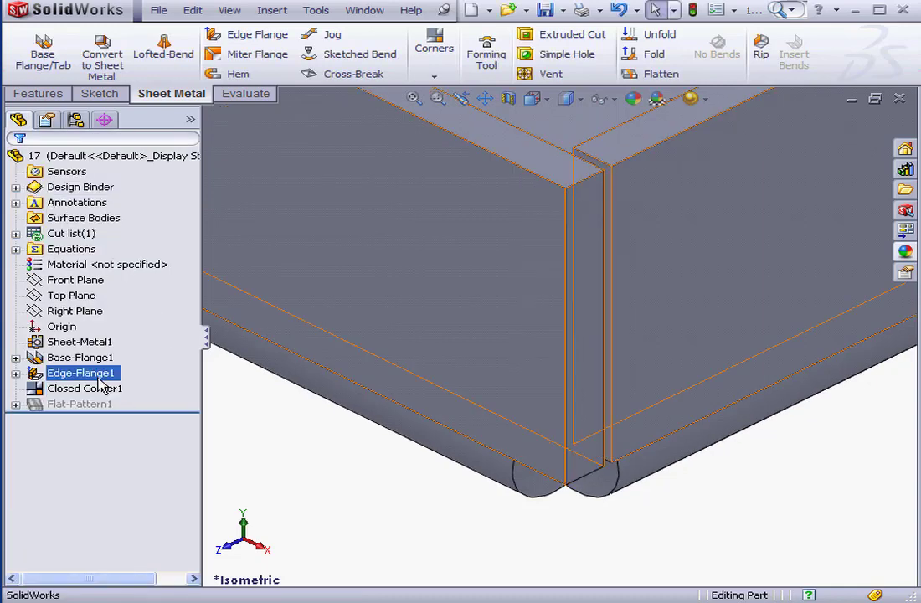
{"action": "right_click", "coordinate": [98, 381]}
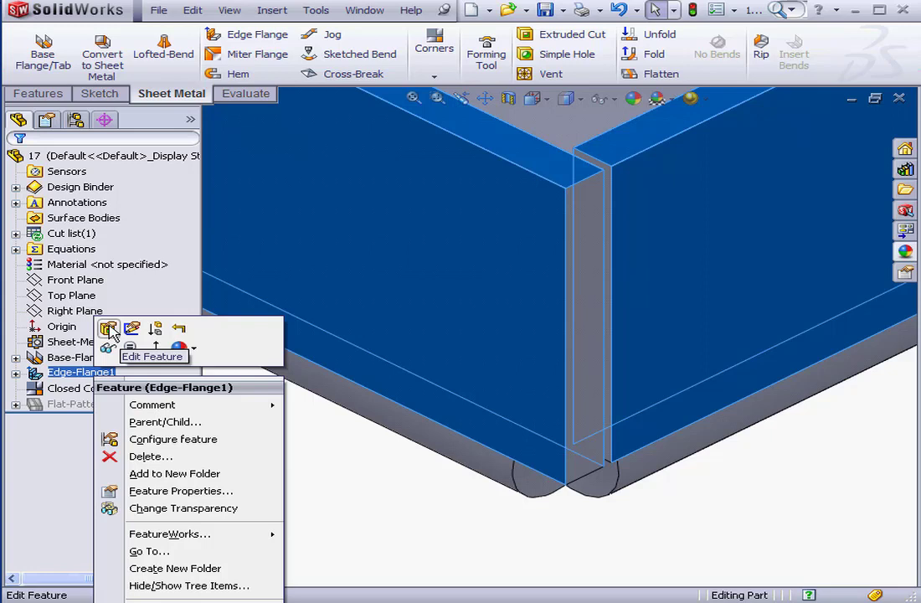
{"action": "left_click", "coordinate": [110, 326]}
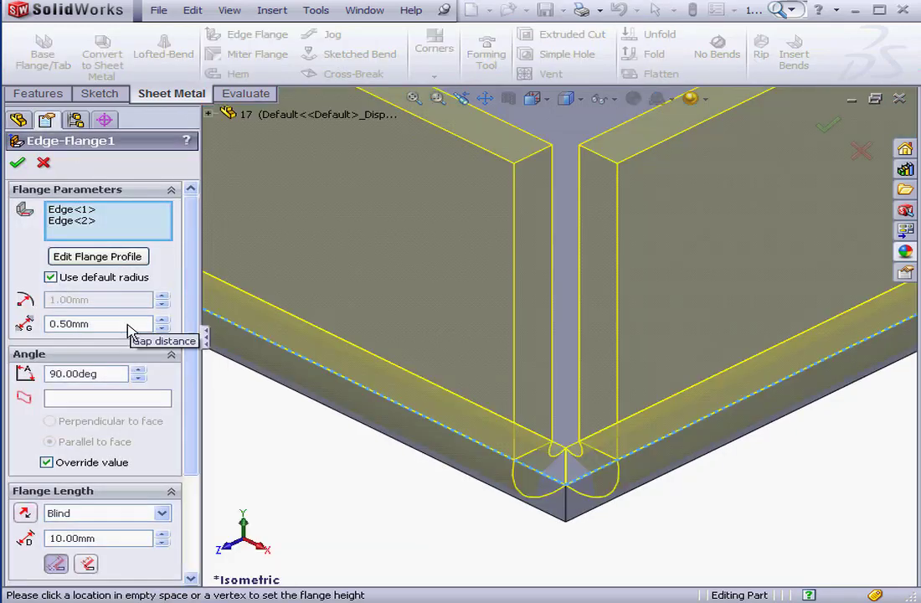
{"action": "left_click_drag", "start_coordinate": [111, 371], "coordinate": [50, 374]}
{"action": "type", "text": "70"}
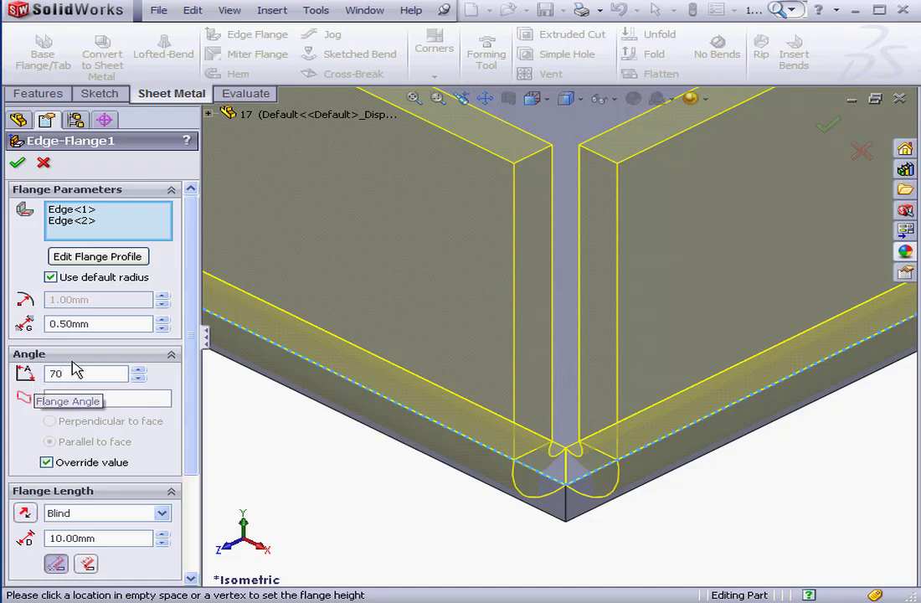
{"action": "left_click", "coordinate": [18, 163]}
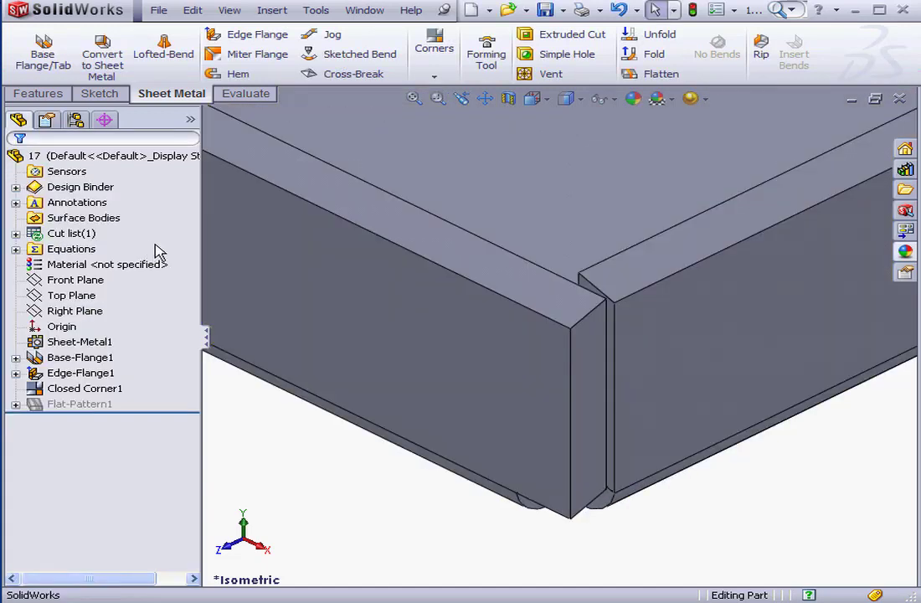
{"action": "right_click", "coordinate": [94, 388]}
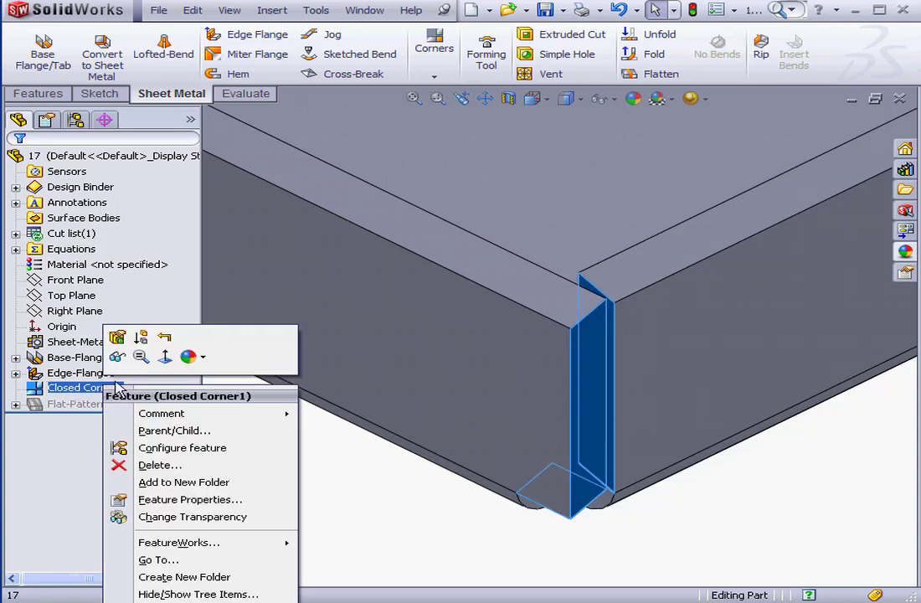
{"action": "left_click", "coordinate": [119, 339]}
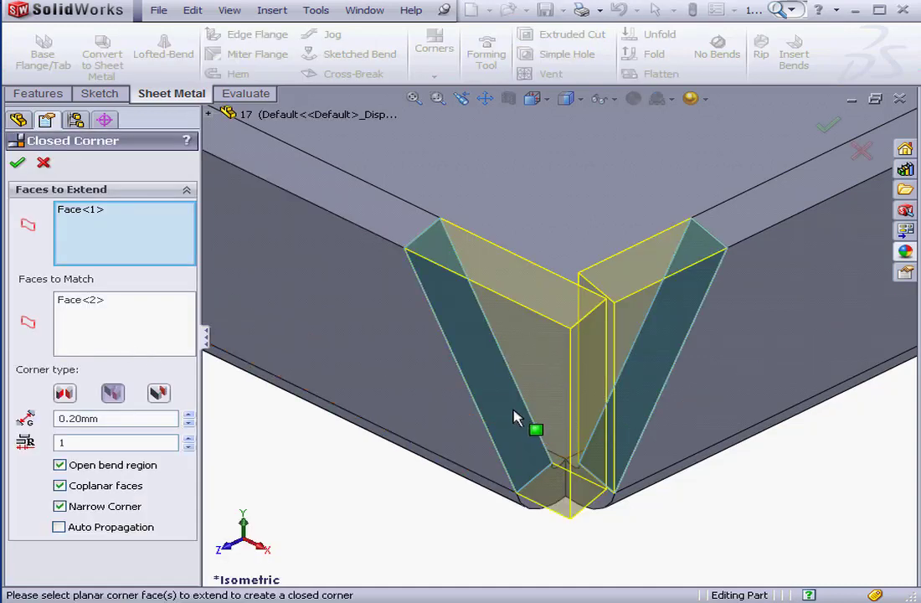
{"action": "left_click", "coordinate": [159, 393]}
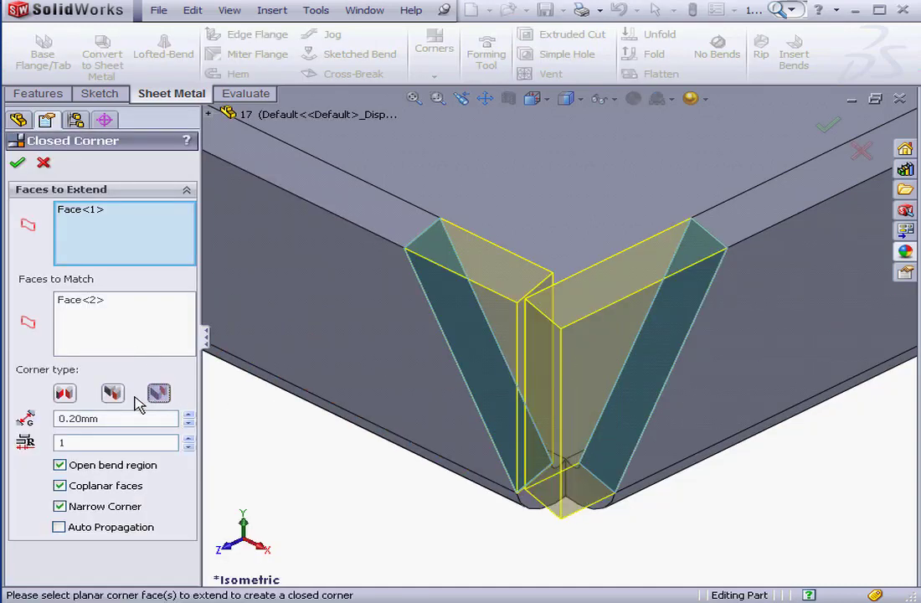
{"action": "left_click", "coordinate": [114, 395]}
{"action": "left_click", "coordinate": [17, 163]}
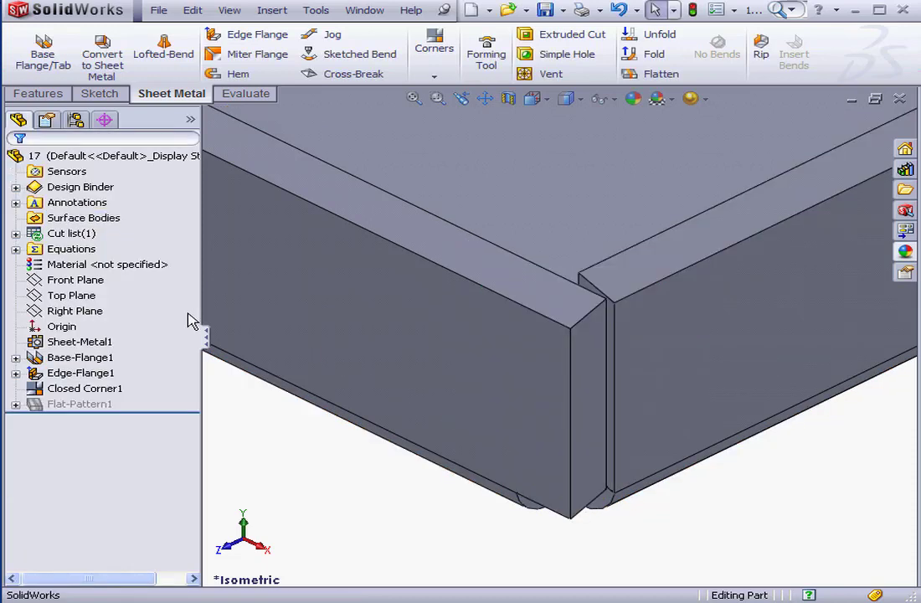